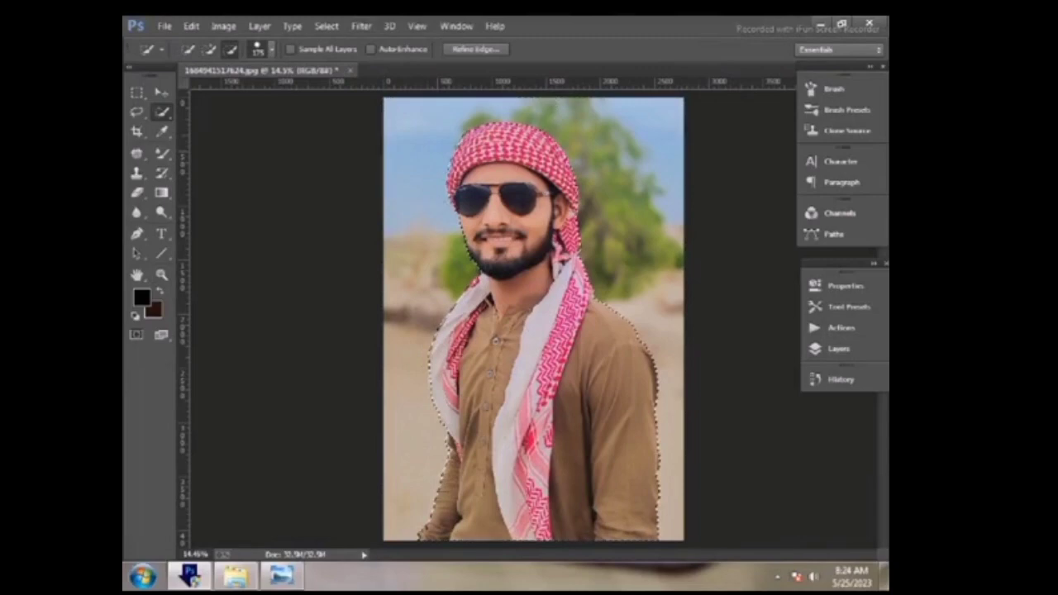
Refine the man's selection edge along the top of his head with an enlarged Refine Radius brush, then apply
right_click(524, 192)
left_click(567, 255)
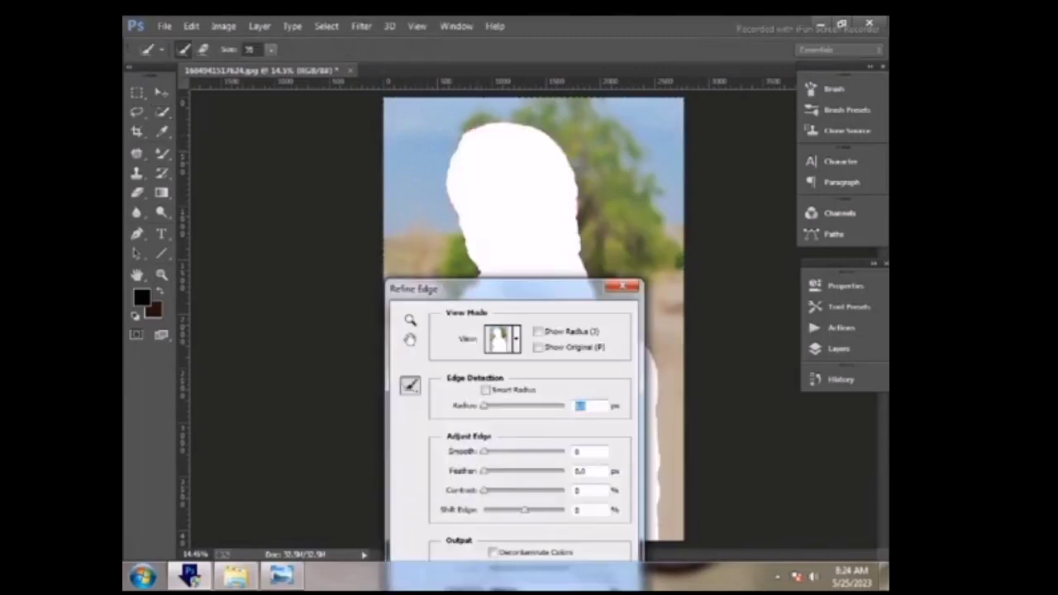
key("bracketright")
key("bracketright")
key("bracketright")
key("bracketright")
key("bracketright")
key("bracketright")
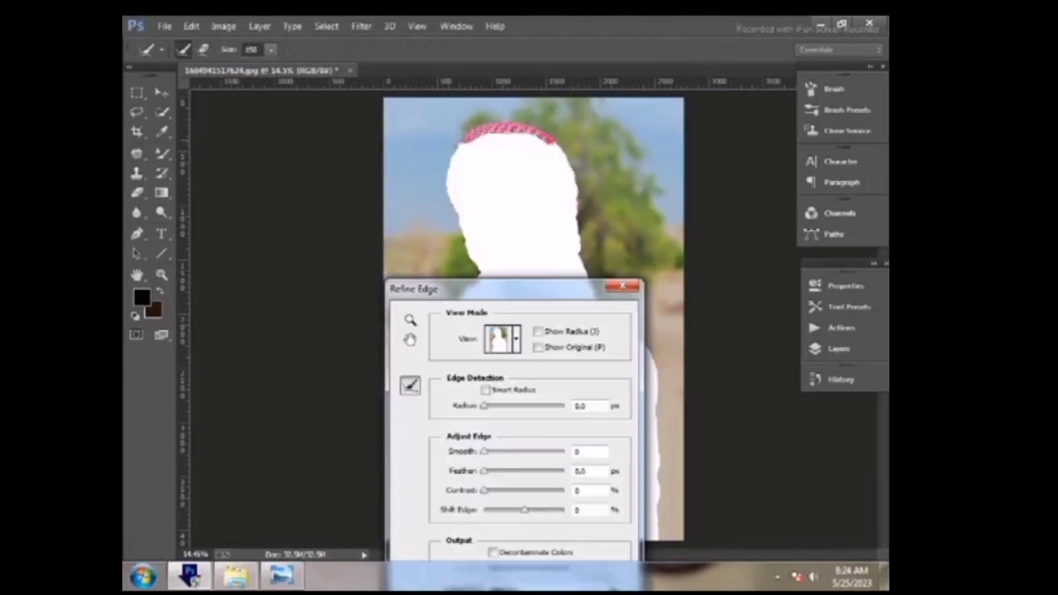
left_click_drag(463, 142, 572, 207)
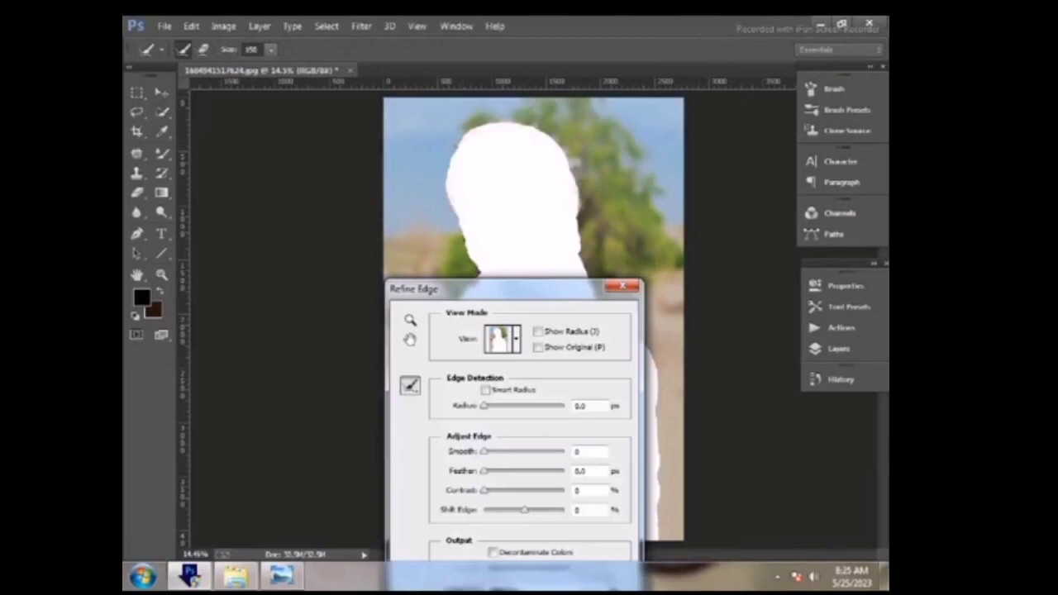
mouse_move(496, 288)
left_mouse_down()
mouse_move(519, 562)
mouse_move(521, 413)
left_mouse_up()
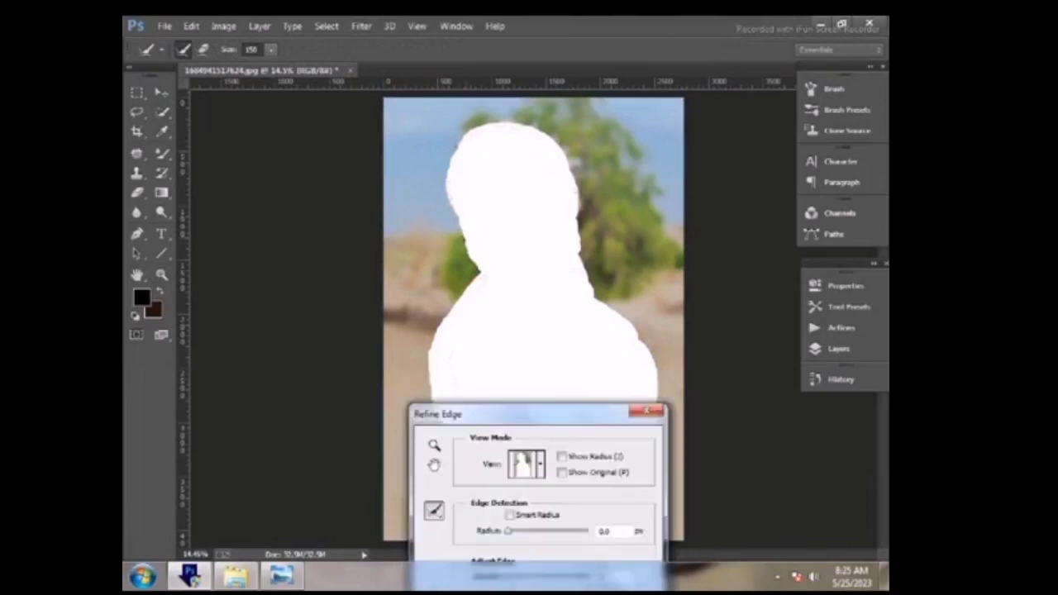
key("Return")
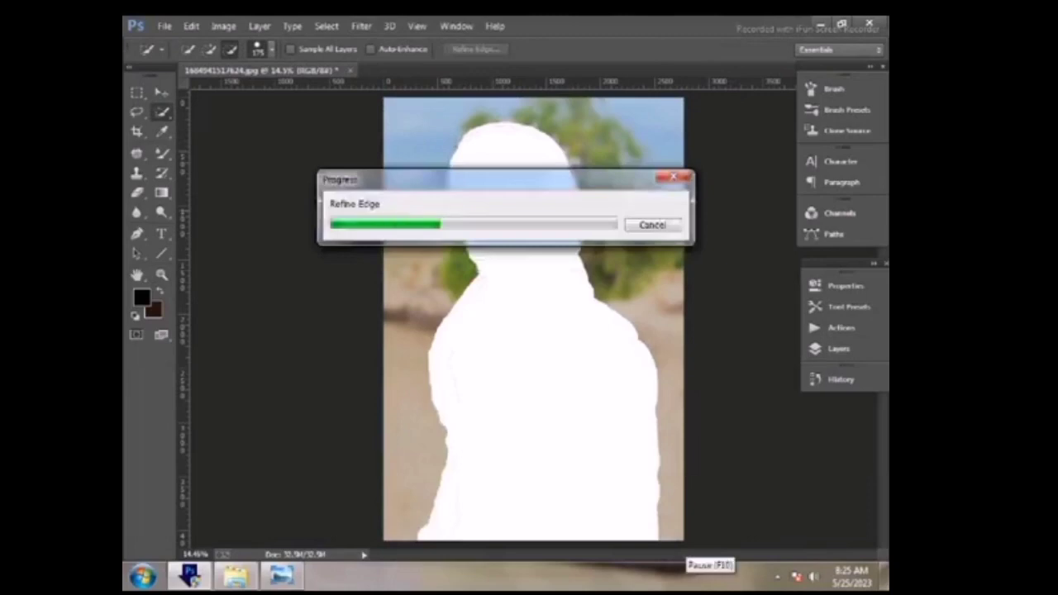
Open the Camera Raw Filter on the selected man, closing and reopening it once
left_click(361, 25)
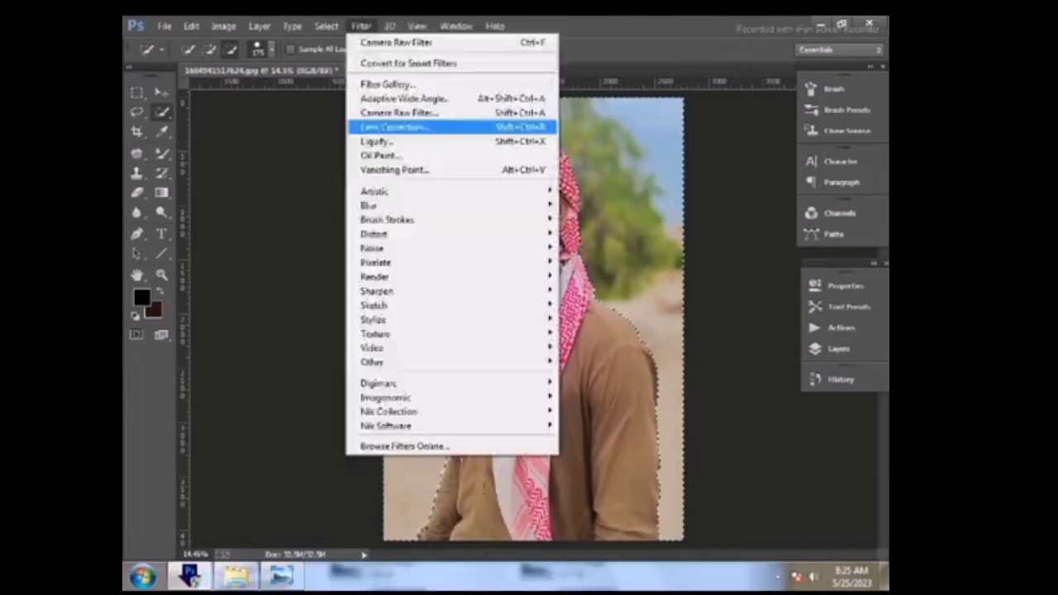
left_click(361, 25)
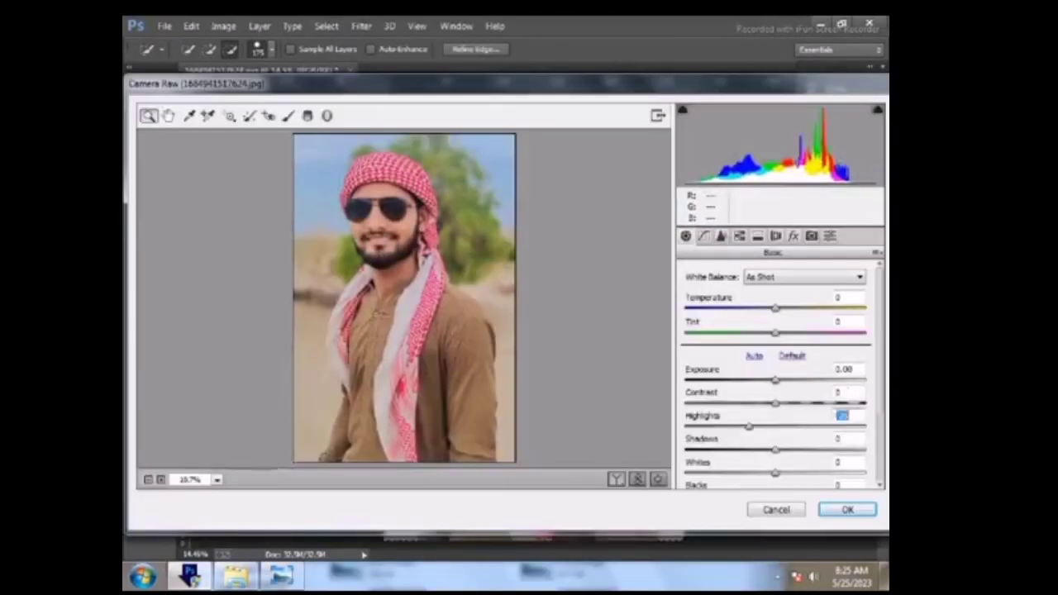
key("Return")
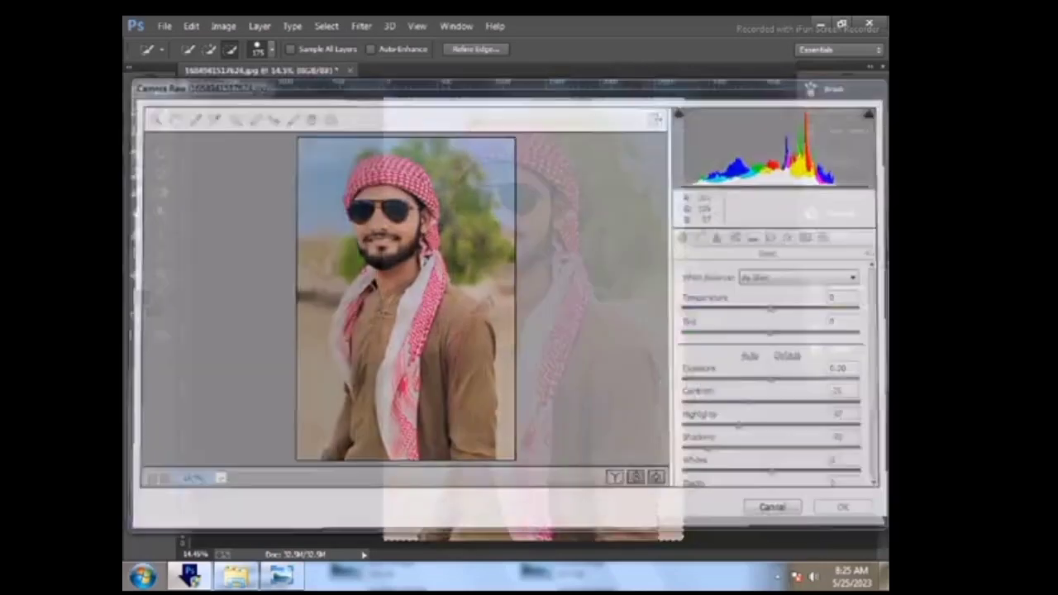
right_click(520, 177)
left_click(361, 26)
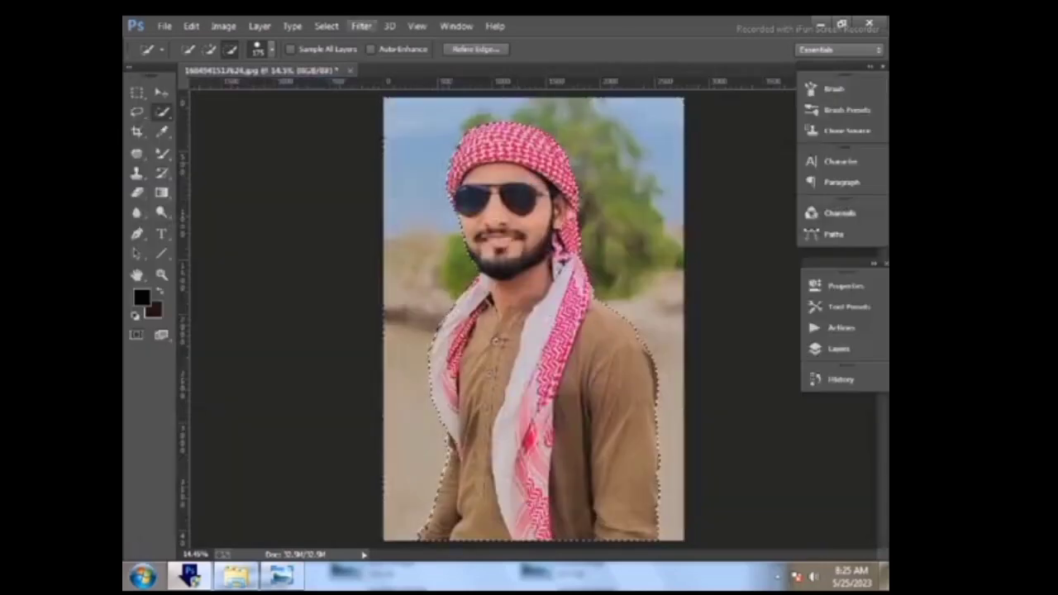
left_click(361, 26)
left_click(397, 111)
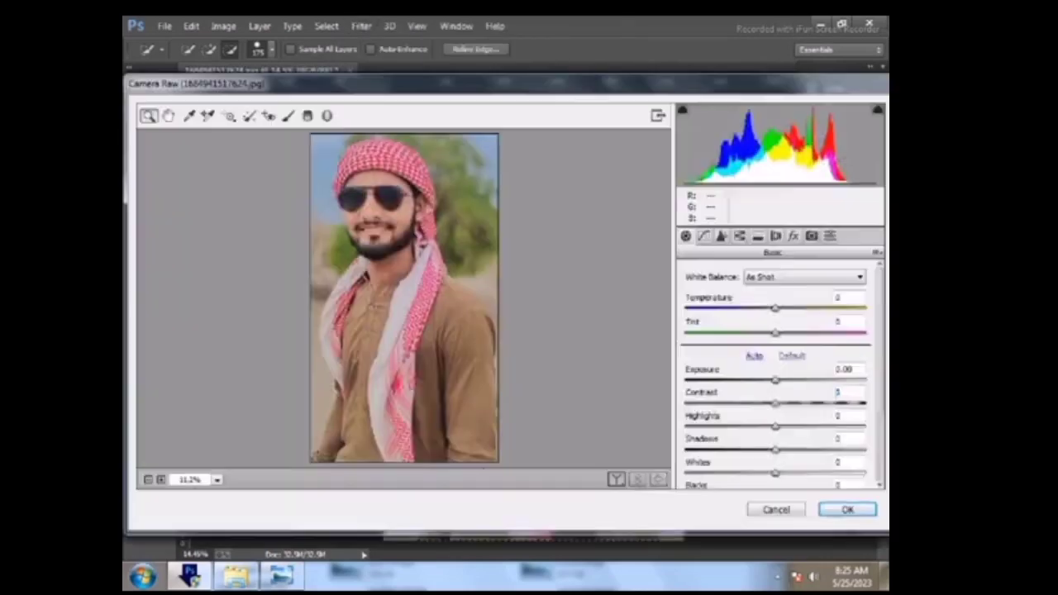
Apply Camera Raw with Contrast -17, Oranges saturation -32, Reds luminance +40 and Oranges luminance +15
key("Down")
key("Down")
key("Down")
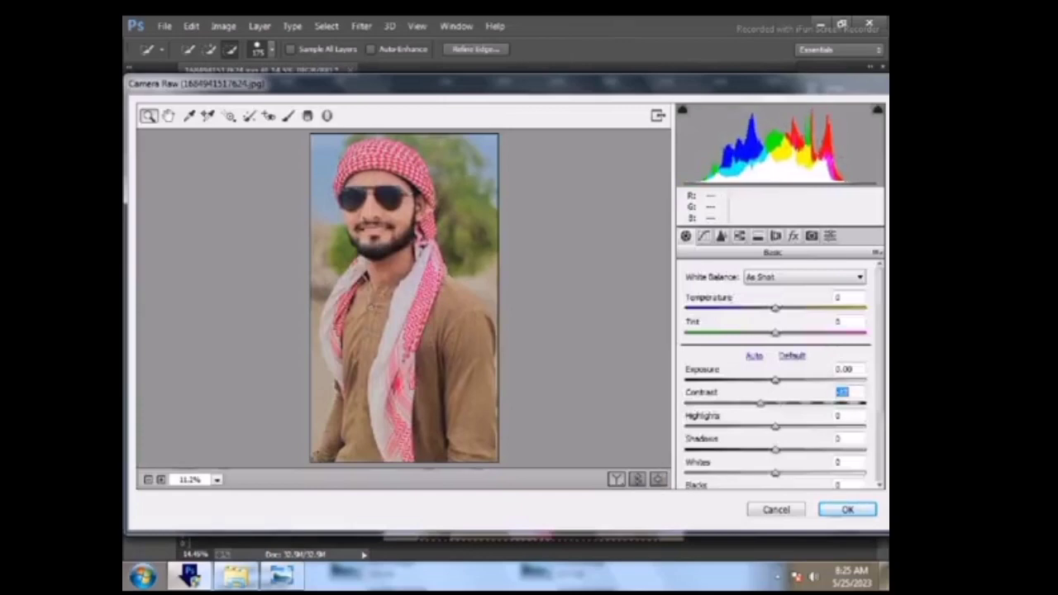
key("ctrl+alt+4")
key("ctrl+alt+shift+s")
type("-32")
key("shift+Tab")
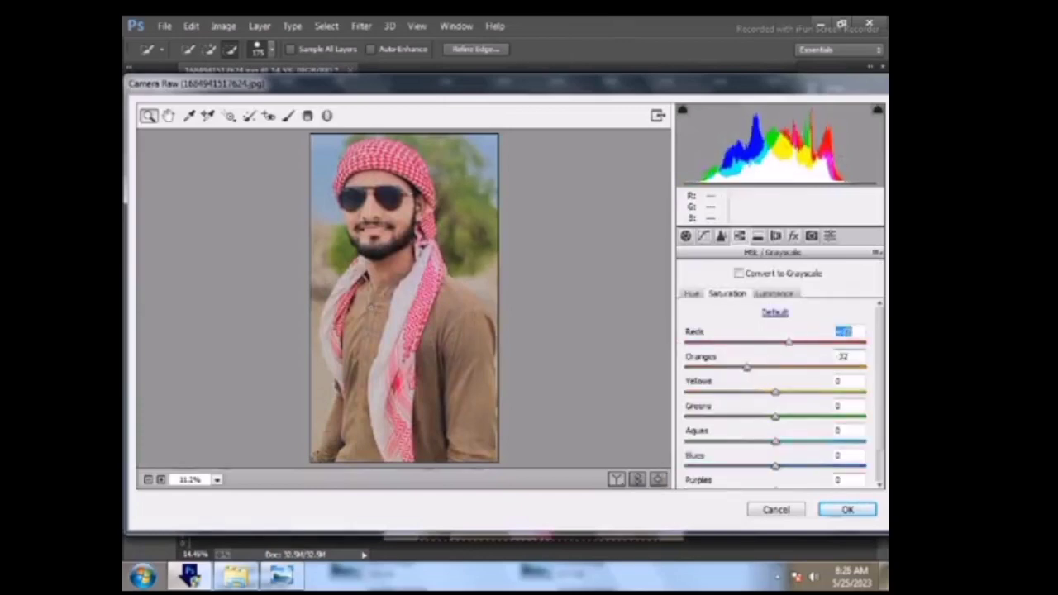
key("ctrl+alt+shift+l")
type("40")
key("Tab")
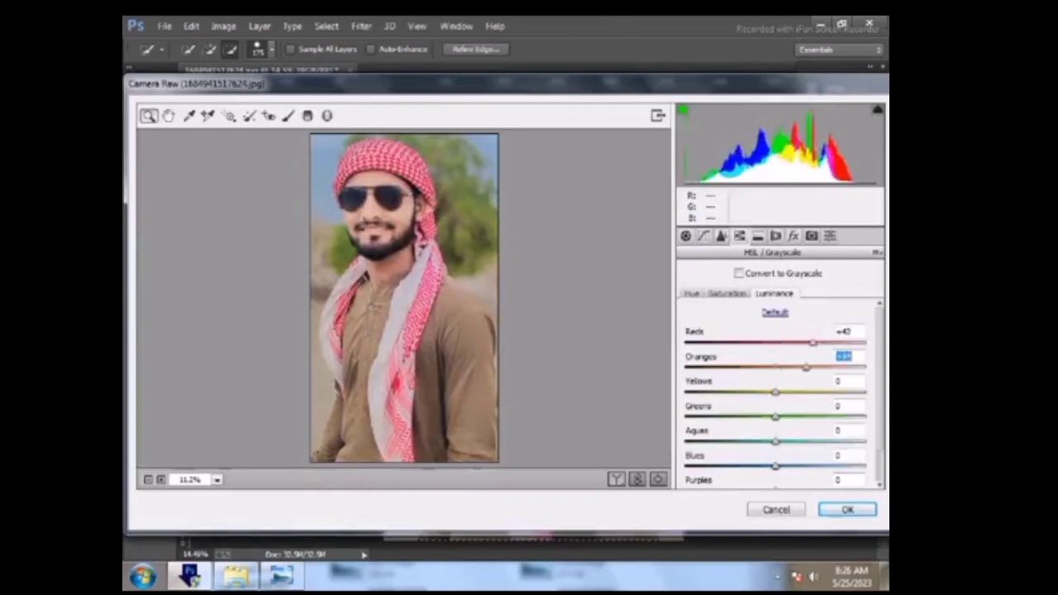
type("15")
key("Return")
right_click(490, 214)
key("Escape")
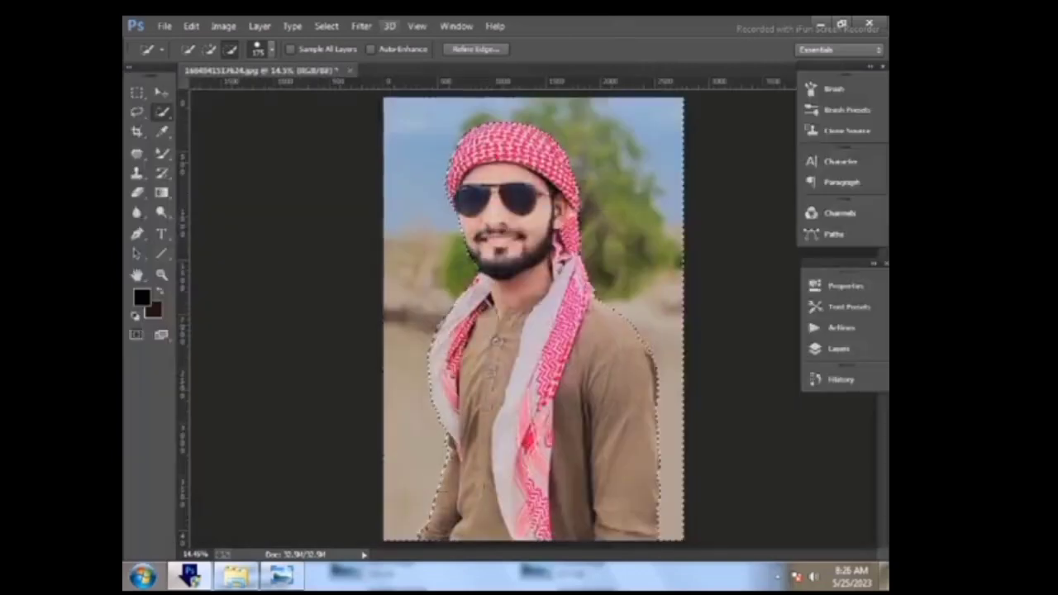
left_click(361, 26)
Apply Lens Blur to the background and zoom in on the man's face
left_click(603, 323)
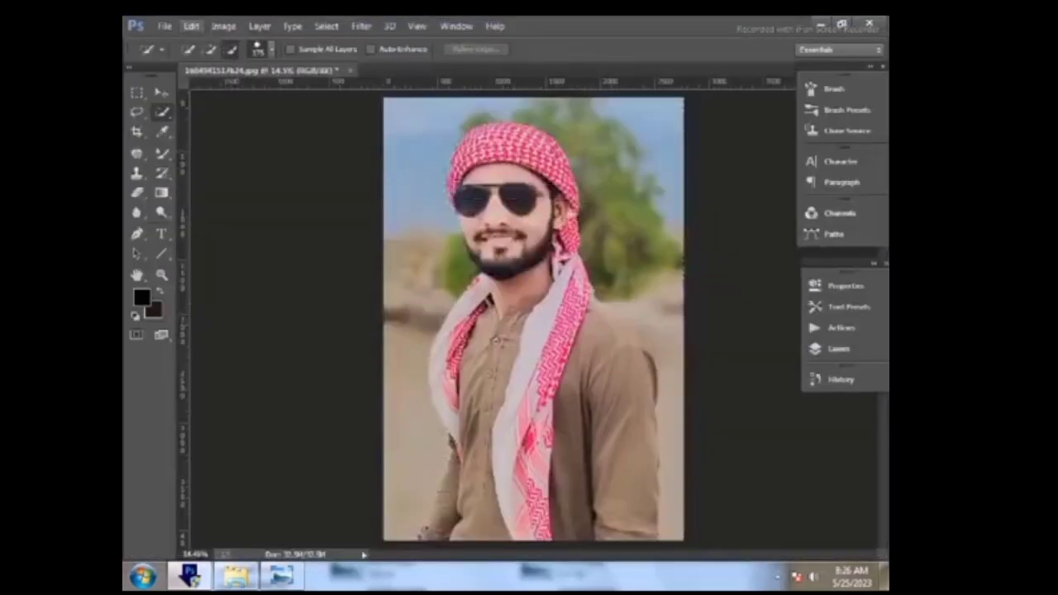
key("z")
left_click(603, 279)
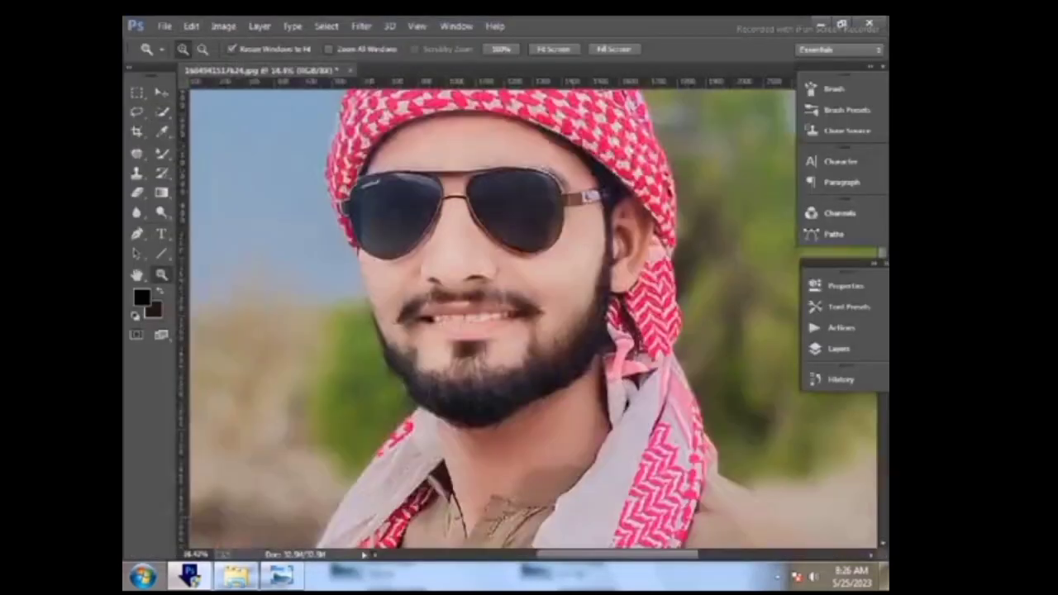
key("ctrl+plus")
Smooth the face and cheek skin with the Mixer Brush at size 90–100
key("b")
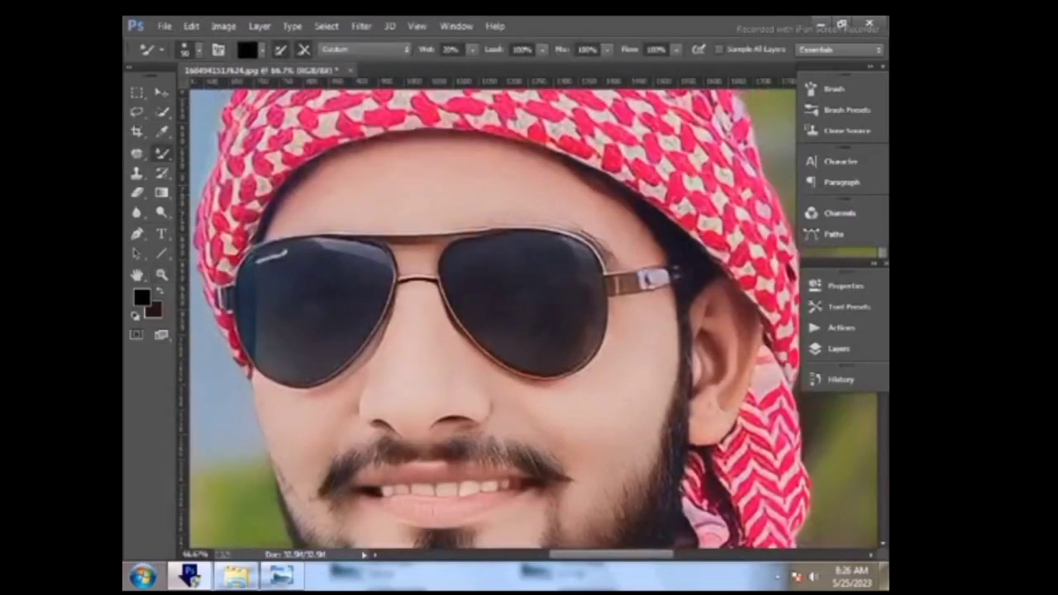
key("bracketright")
key("bracketleft")
scroll(527, 318, "down", 2)
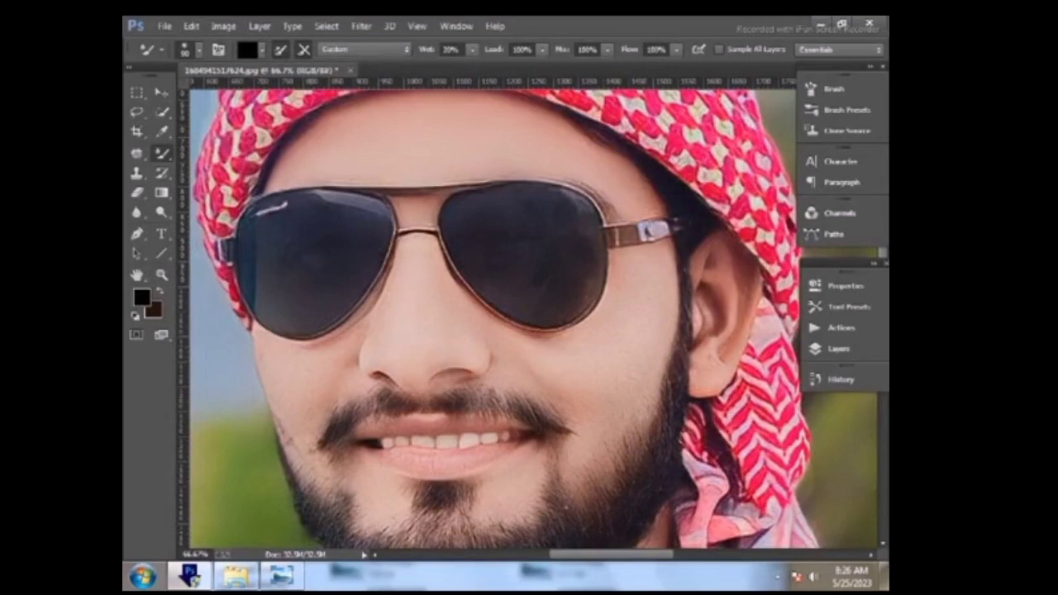
key("bracketright")
scroll(529, 319, "down", 3)
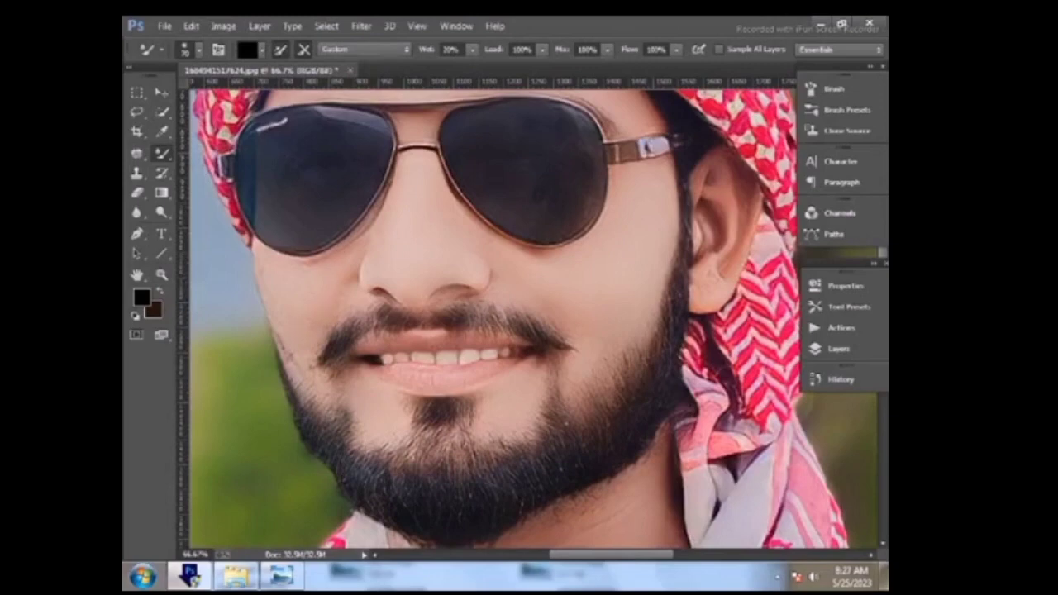
scroll(533, 319, "down", 2)
scroll(533, 318, "down", 3)
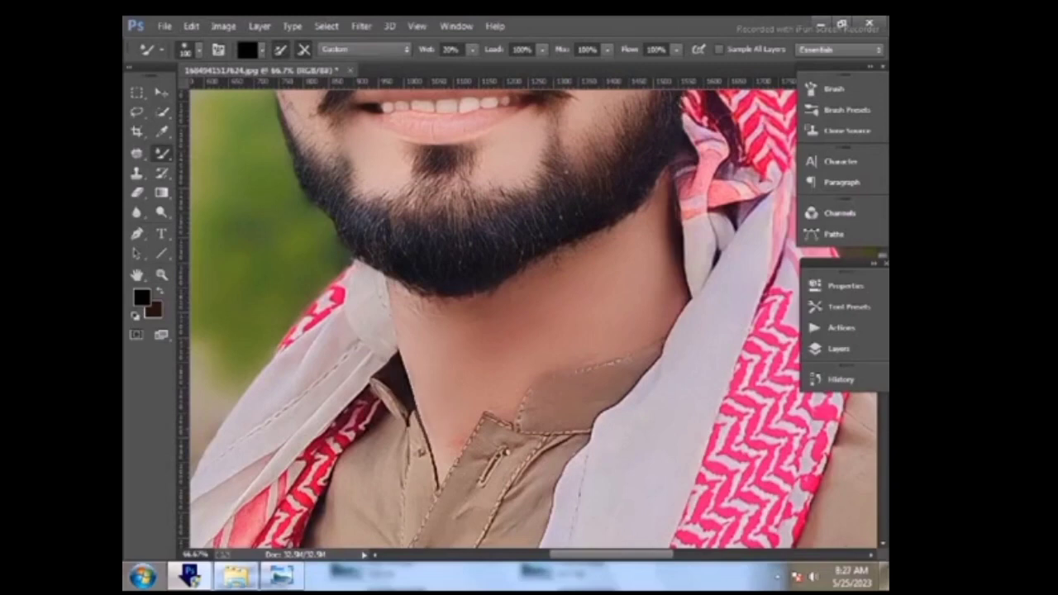
Trace a closed Pen path around the neck along the jawline, scarf edge and collar
left_click(137, 234)
left_click(391, 279)
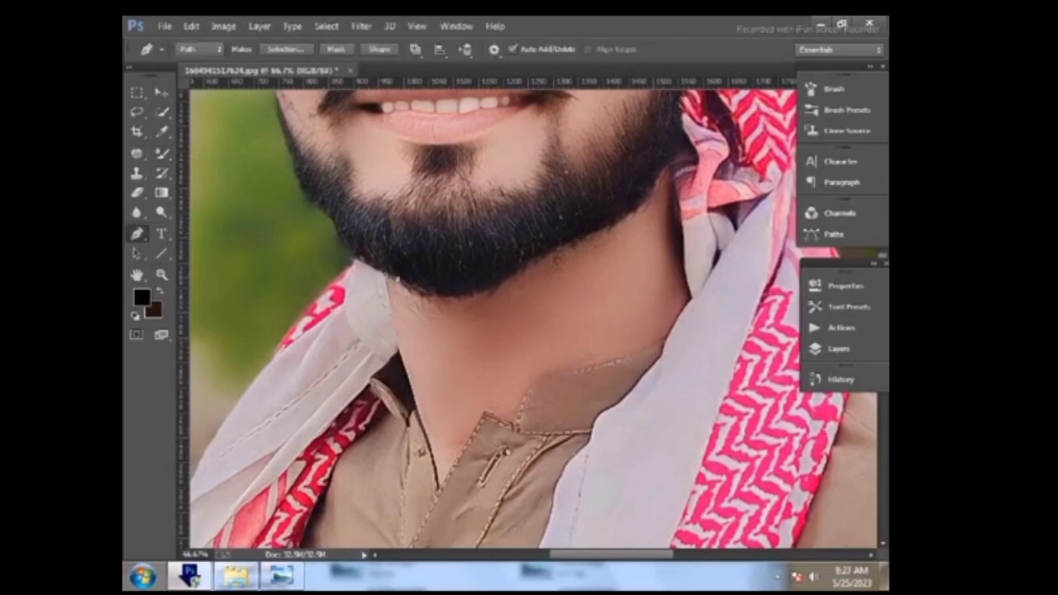
left_click(445, 297)
left_click(493, 291)
left_click(501, 280)
left_click(526, 262)
left_click(542, 252)
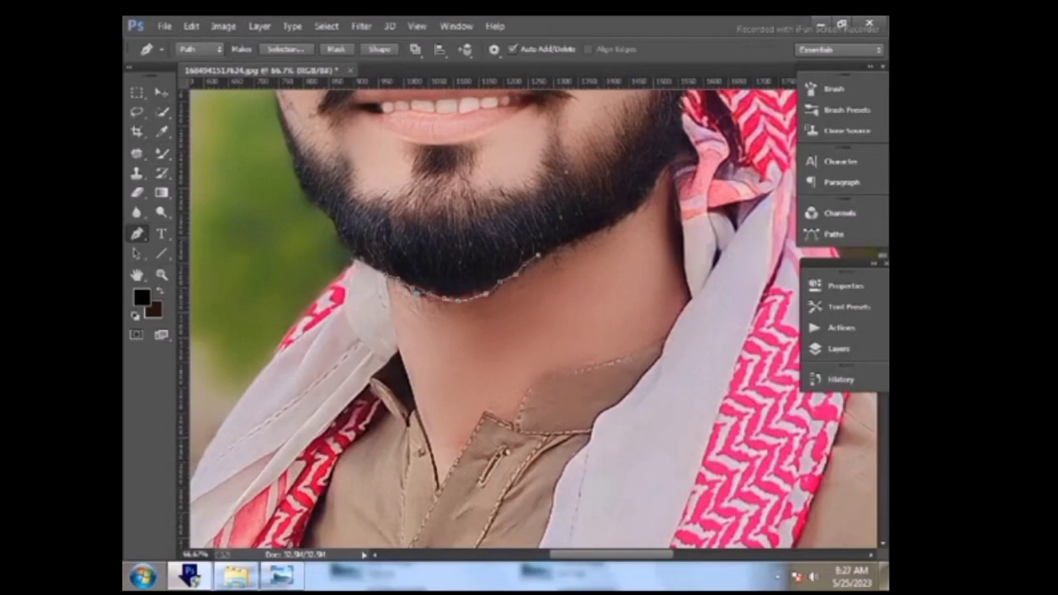
left_click(580, 238)
left_click(620, 220)
left_click(643, 208)
left_click(653, 191)
left_click(671, 170)
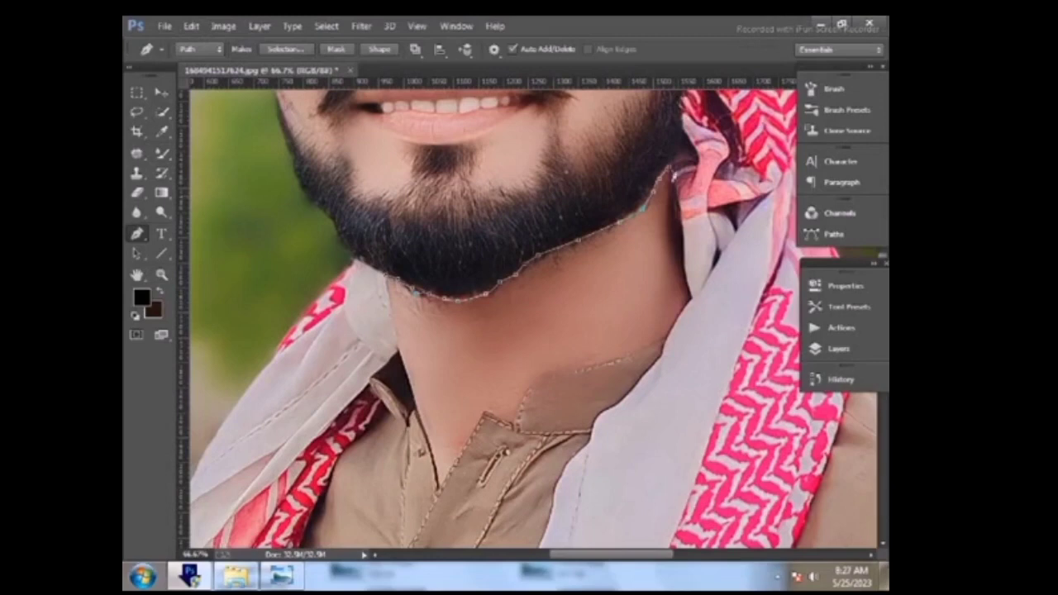
left_click(674, 231)
left_click(679, 246)
left_click(686, 281)
left_click(688, 289)
left_click(682, 309)
left_click(636, 326)
left_click(423, 364)
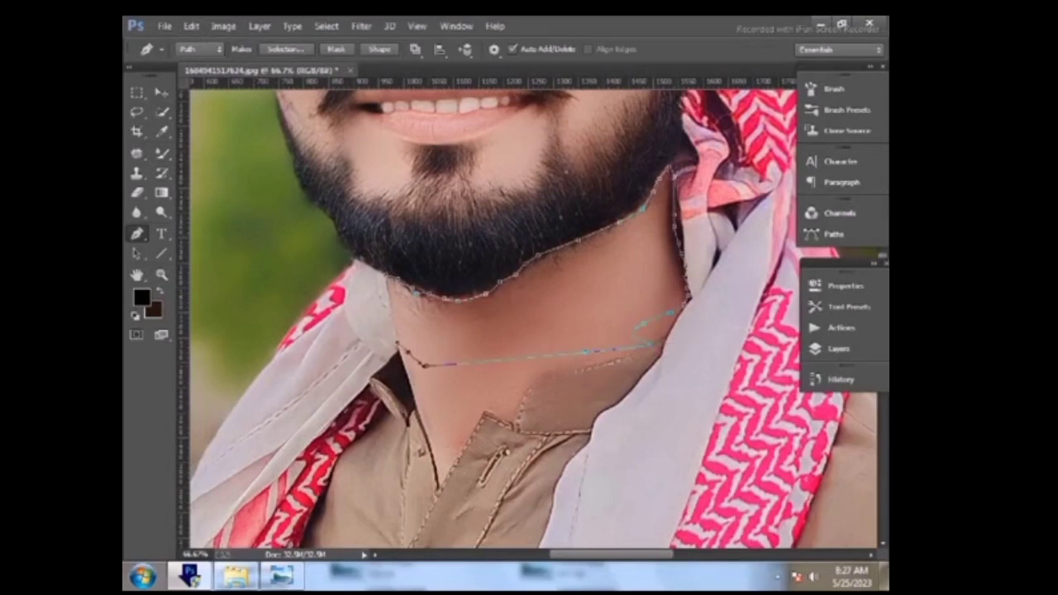
left_click(396, 347)
left_click(390, 319)
Turn the neck path into a selection, then deselect and return to the Mixer Brush
right_click(585, 161)
left_click(595, 262)
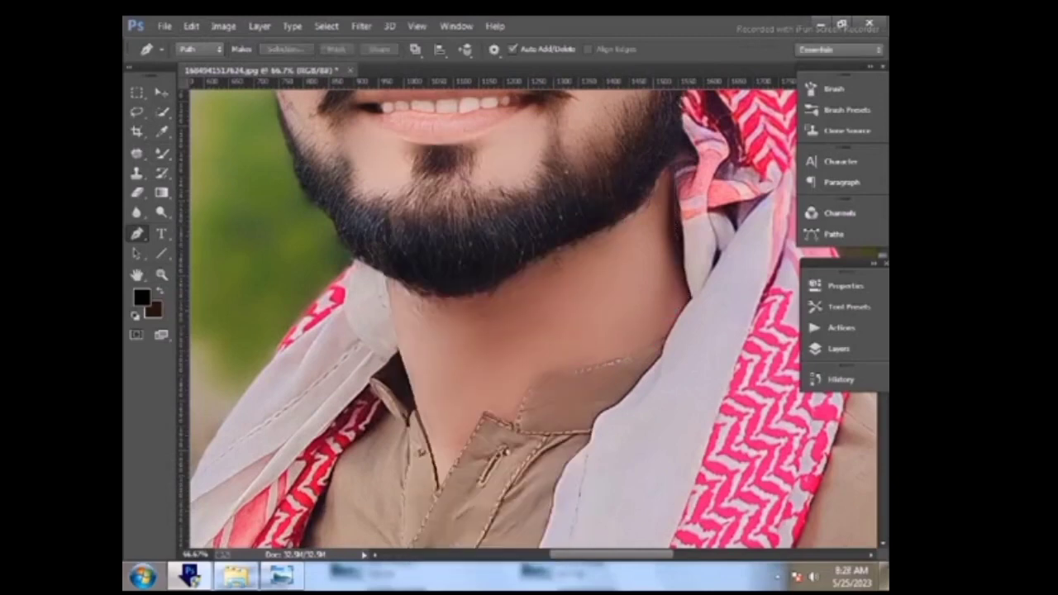
key("b")
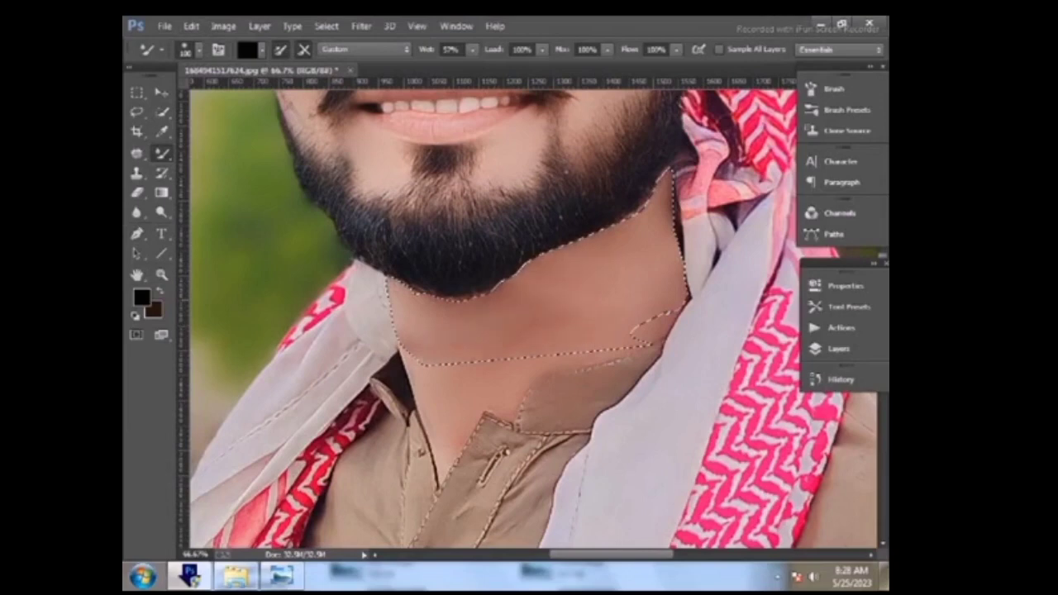
left_click(161, 112)
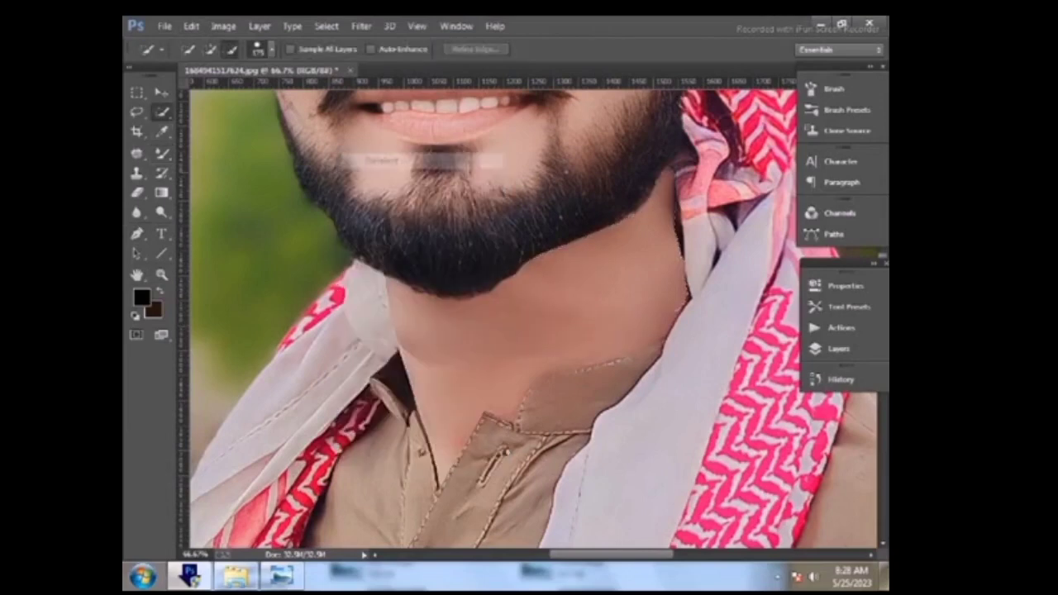
key("ctrl+d")
scroll(533, 318, "up", 2)
key("b")
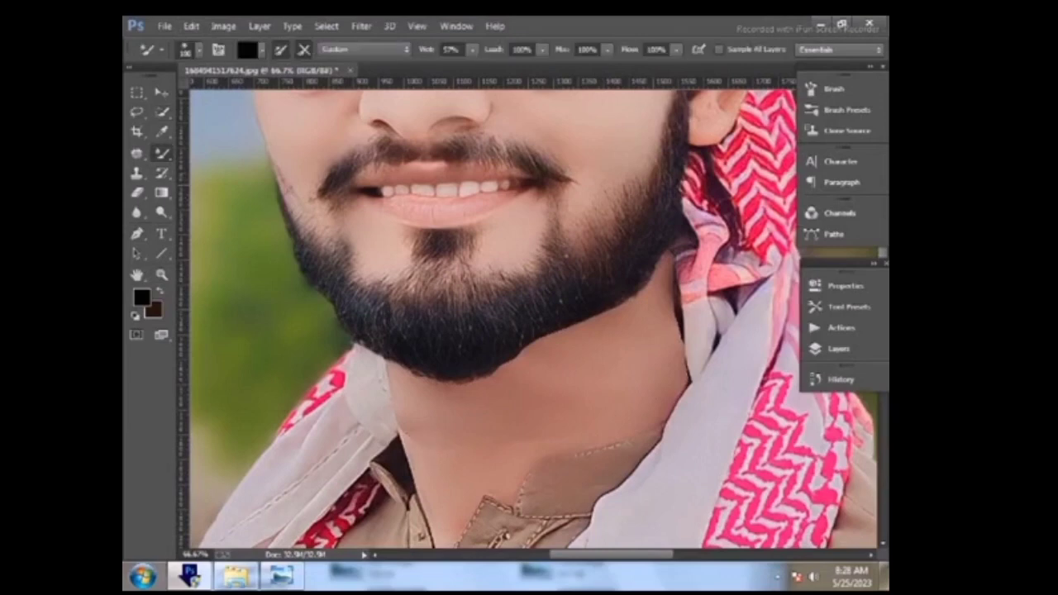
Smooth and brighten the neck skin along the collar and beside the scarf
mouse_move(408, 467)
left_mouse_down()
mouse_move(417, 429)
mouse_move(537, 429)
left_mouse_up()
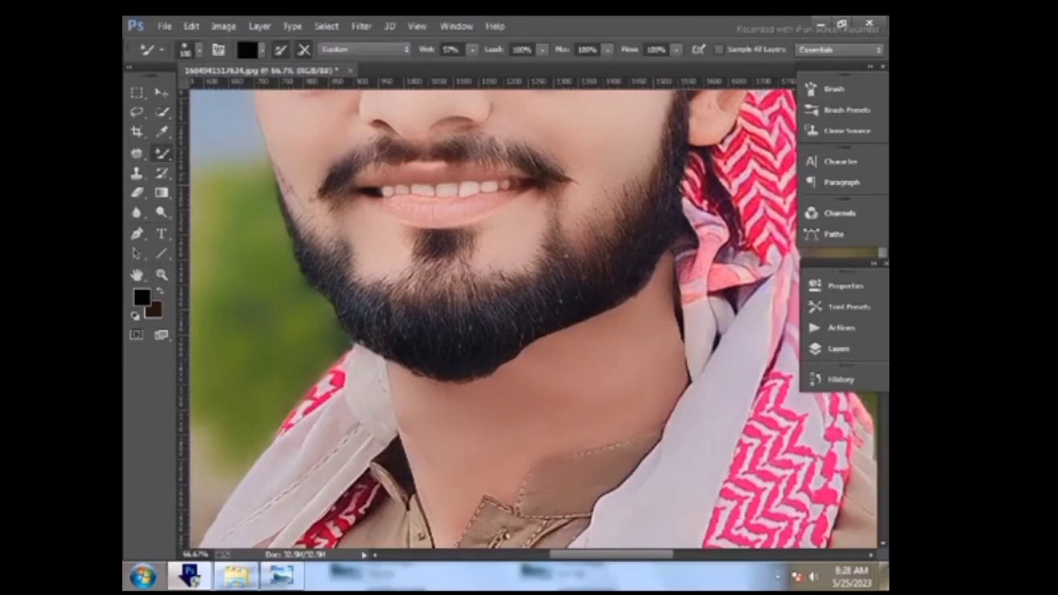
left_click_drag(688, 364, 688, 386)
left_click_drag(676, 307, 679, 340)
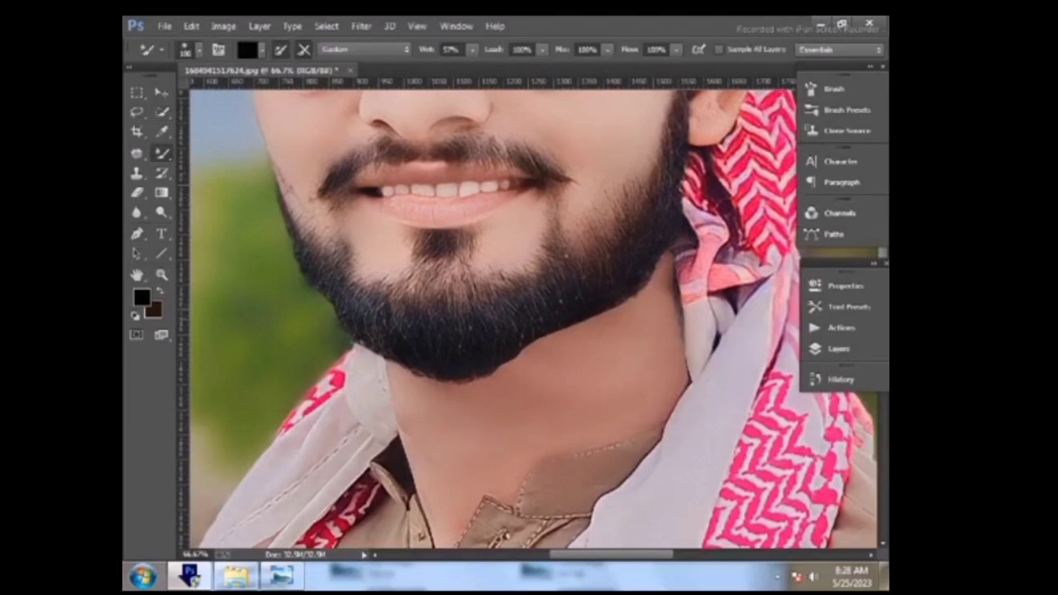
scroll(529, 318, "up", 2)
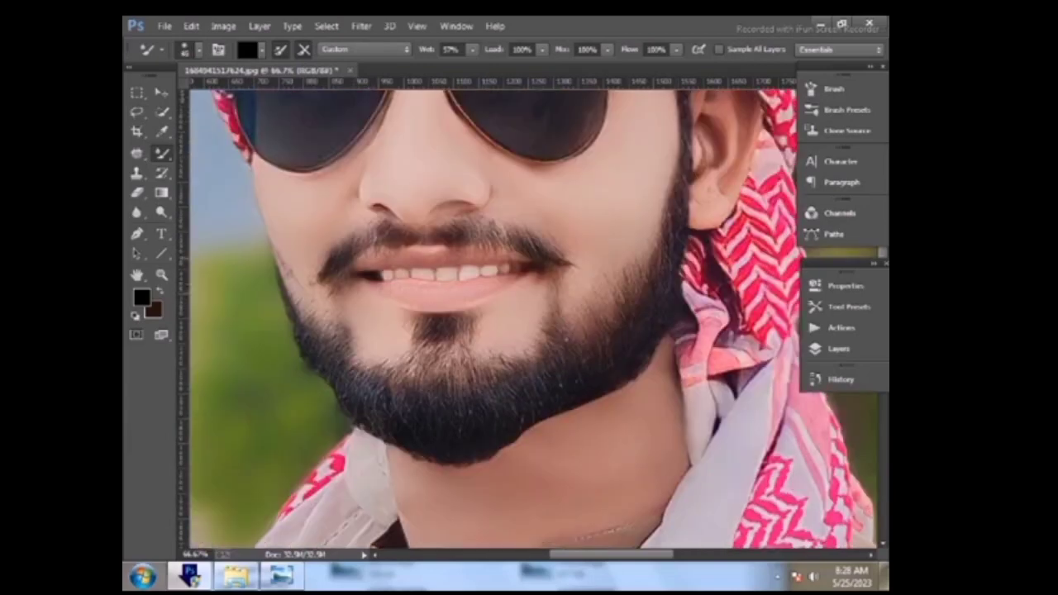
scroll(529, 318, "up", 2)
scroll(528, 318, "up", 3)
Apply the cool blue Camera Raw preset to the whole photo
left_click(361, 25)
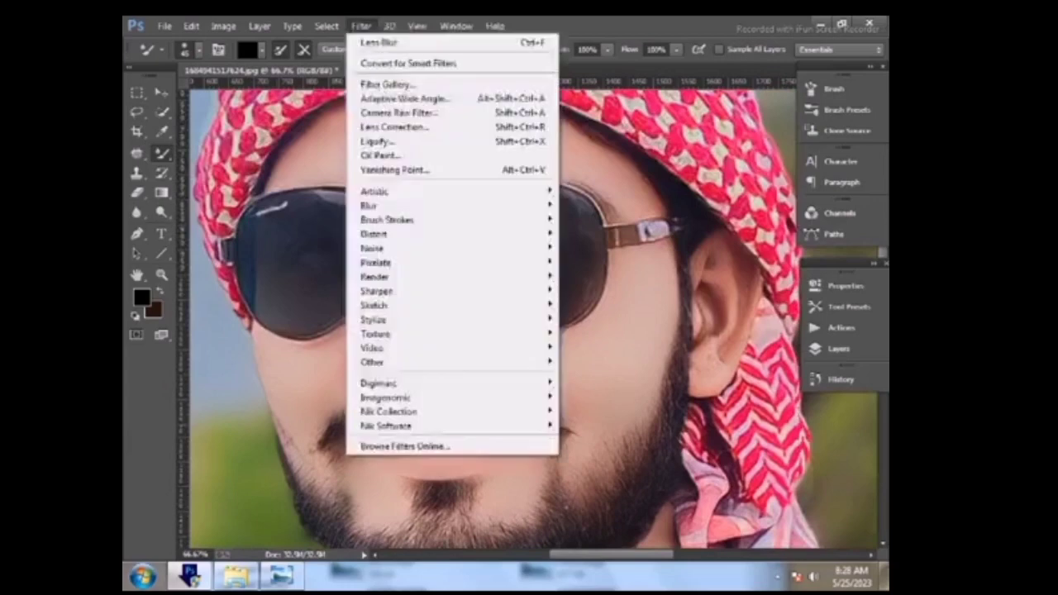
left_click(398, 112)
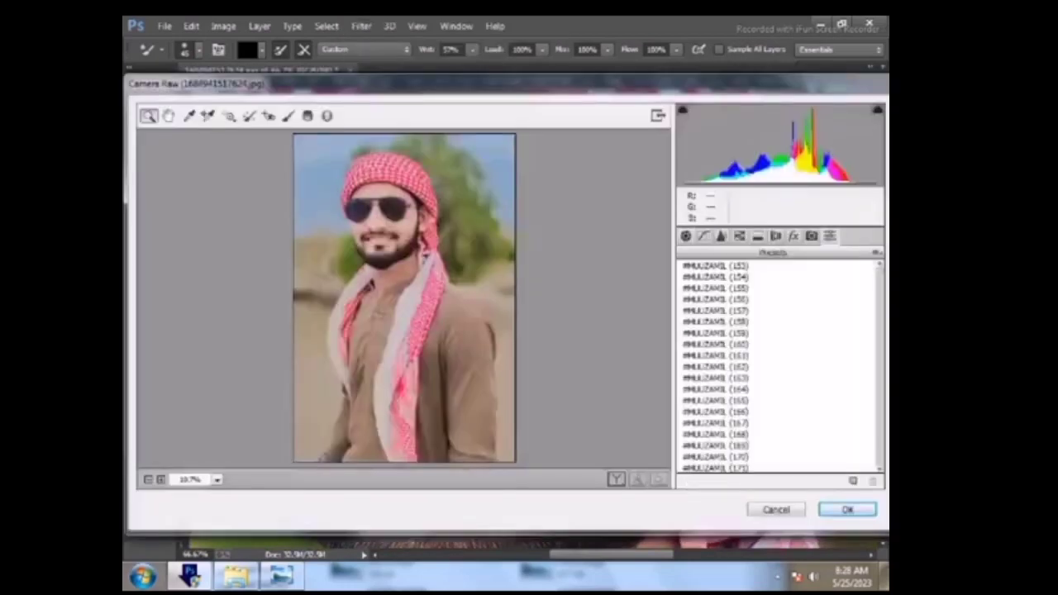
key("Down")
key("Down")
key("Down")
key("Down")
key("Down")
key("Down")
key("Down")
key("Down")
key("Down")
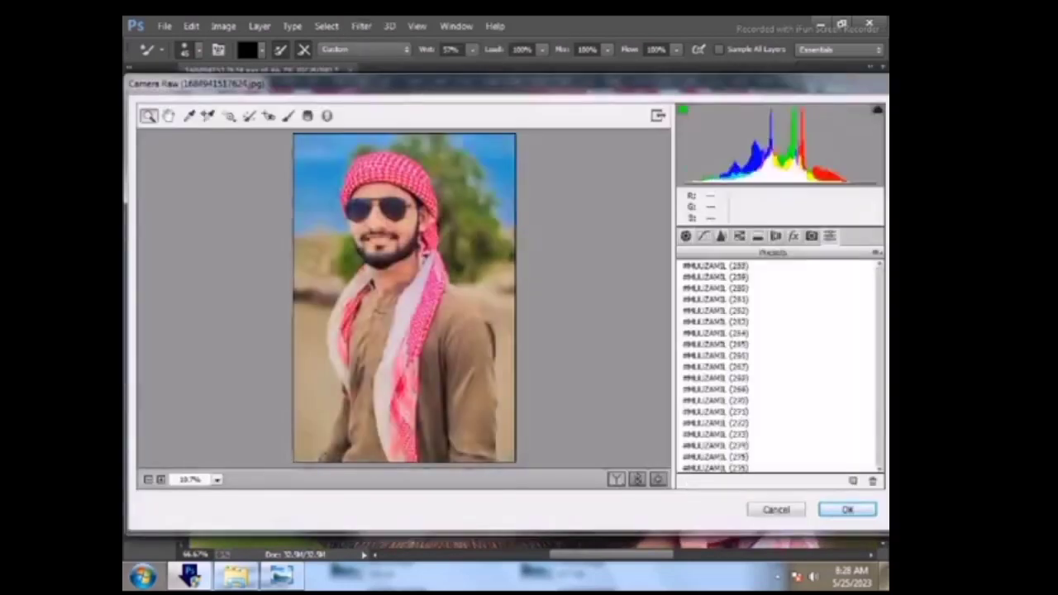
key("Down")
key("Down")
key("Down")
key("Down")
key("Down")
key("Down")
key("Down")
key("Down")
key("Down")
key("Down")
key("Down")
key("Down")
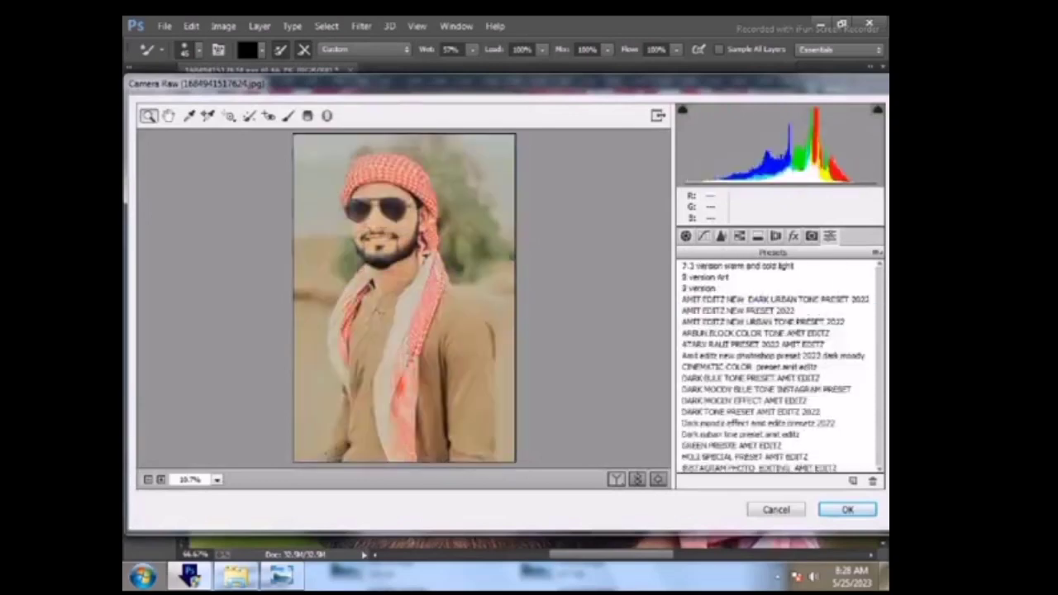
key("Down")
key("Down")
key("Down")
key("Down")
key("Down")
key("Down")
key("Down")
key("Down")
key("Down")
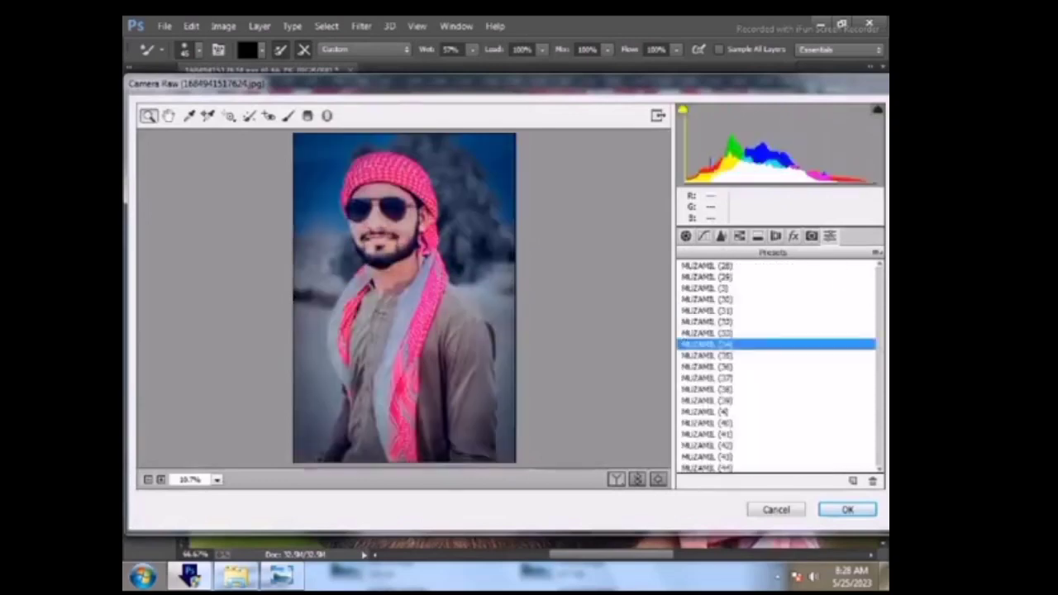
key("Up")
key("Down")
key("Return")
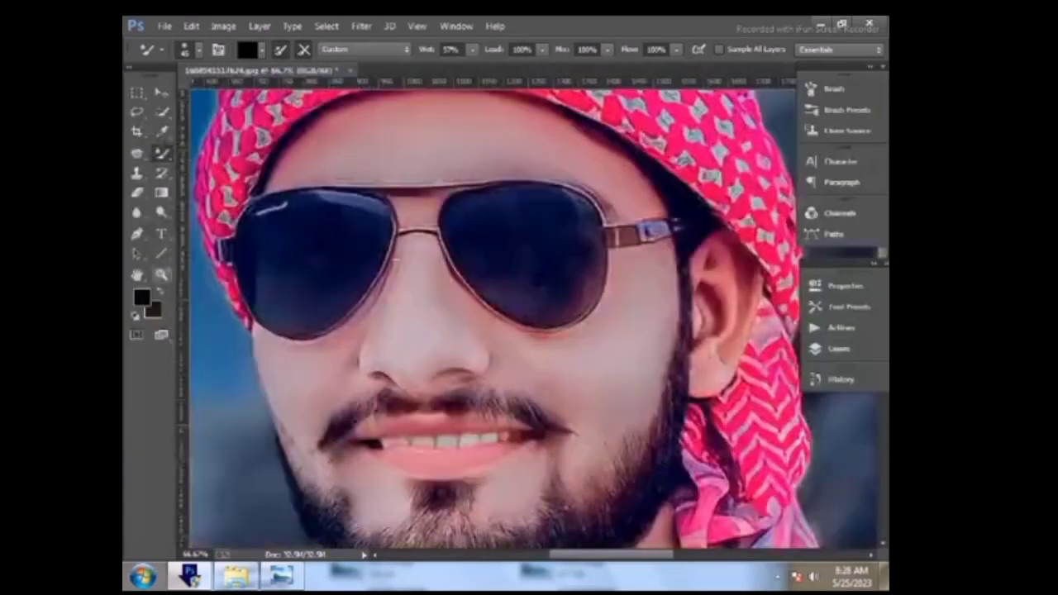
key("z")
right_click(389, 259)
Fit the photo on screen and embed the logo, scaled down on the right side
left_click(410, 270)
left_click(165, 25)
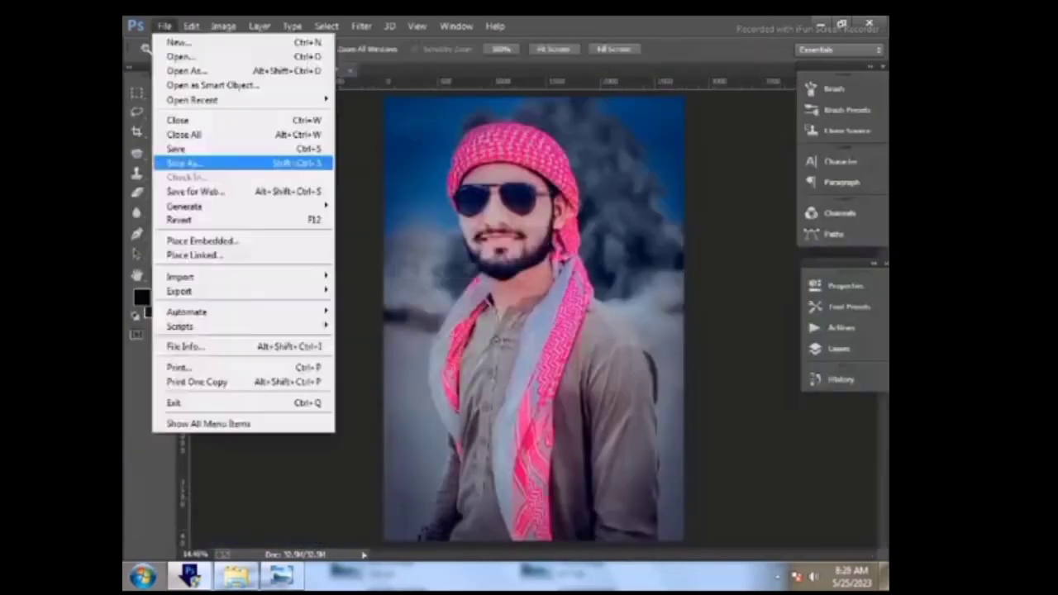
left_click(190, 239)
scroll(331, 198, "down", 3)
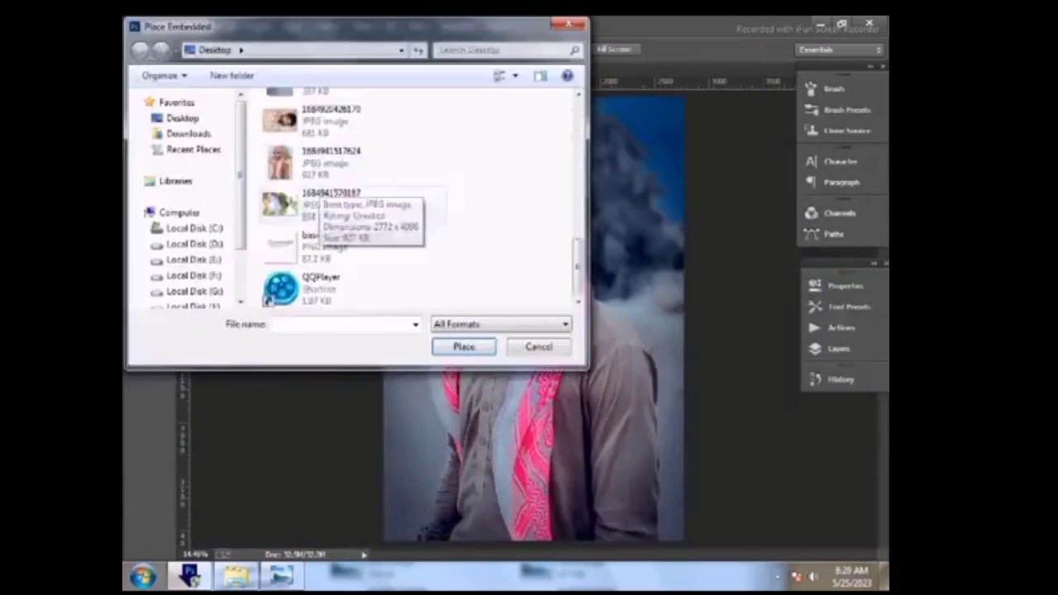
double_click(331, 201)
left_click_drag(505, 291, 603, 329)
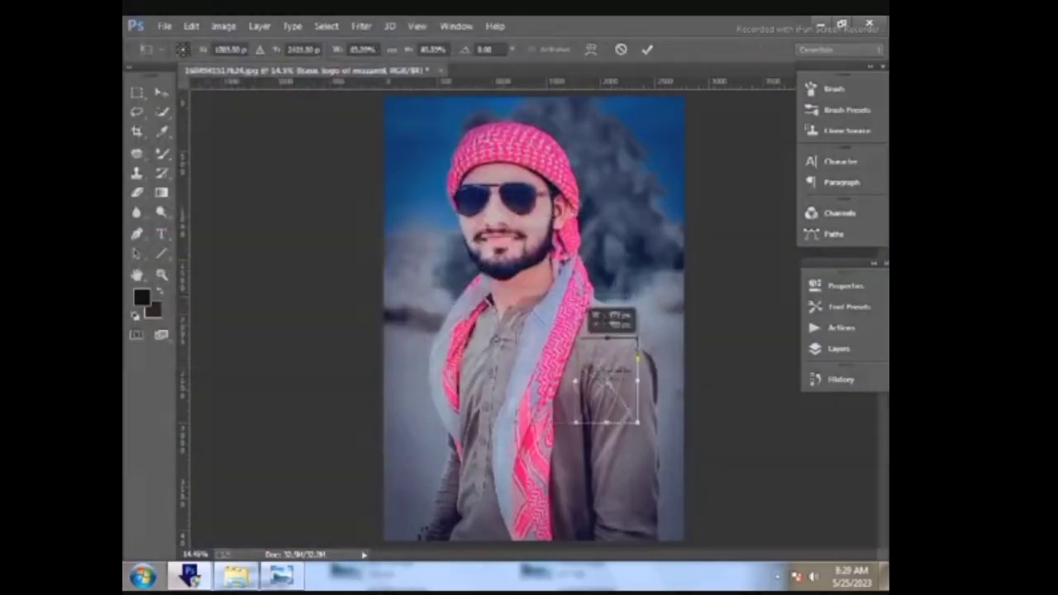
left_click_drag(626, 380, 621, 272)
right_click(625, 278)
left_click(664, 288)
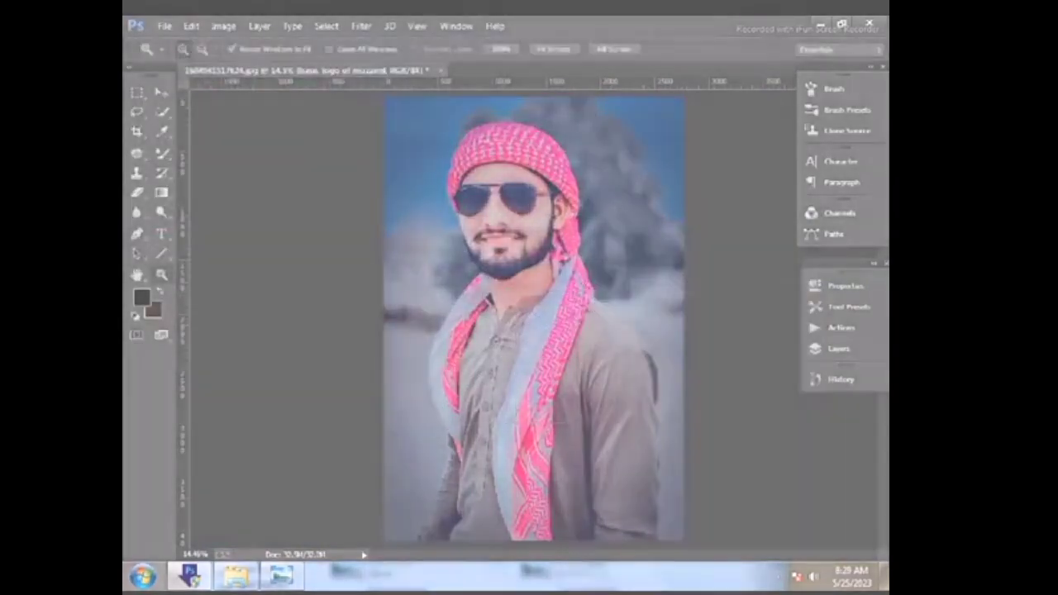
Save the photo as a JPEG file
left_click(165, 26)
left_click(199, 152)
left_click(401, 309)
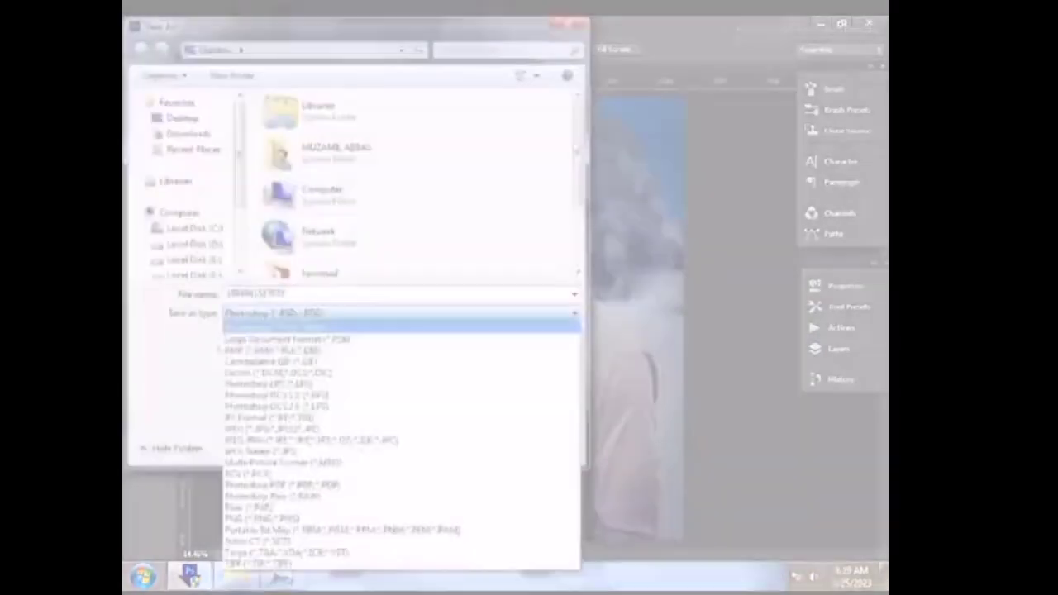
left_click(401, 439)
left_click(460, 438)
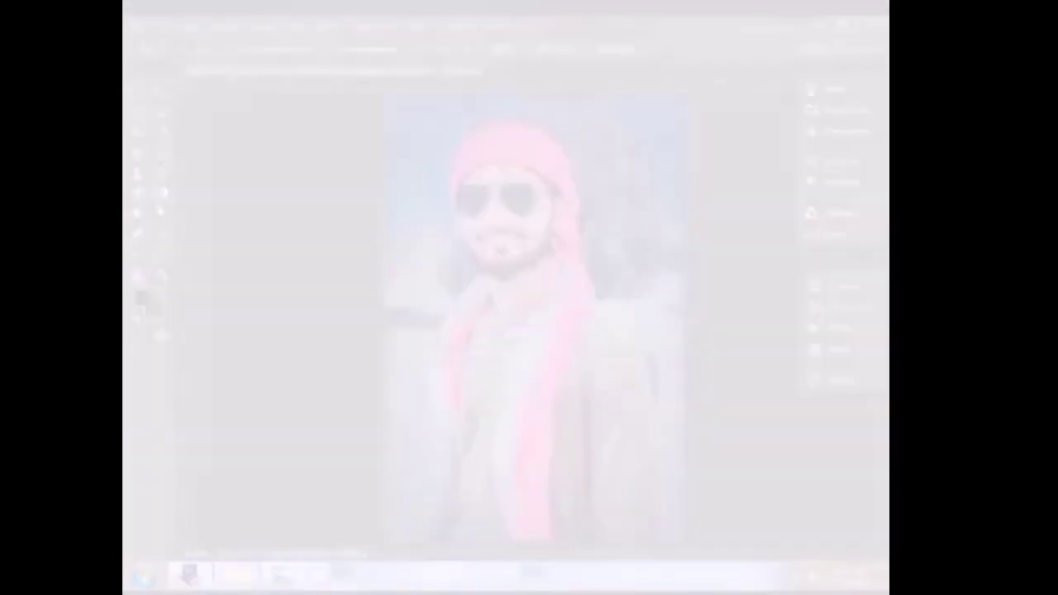